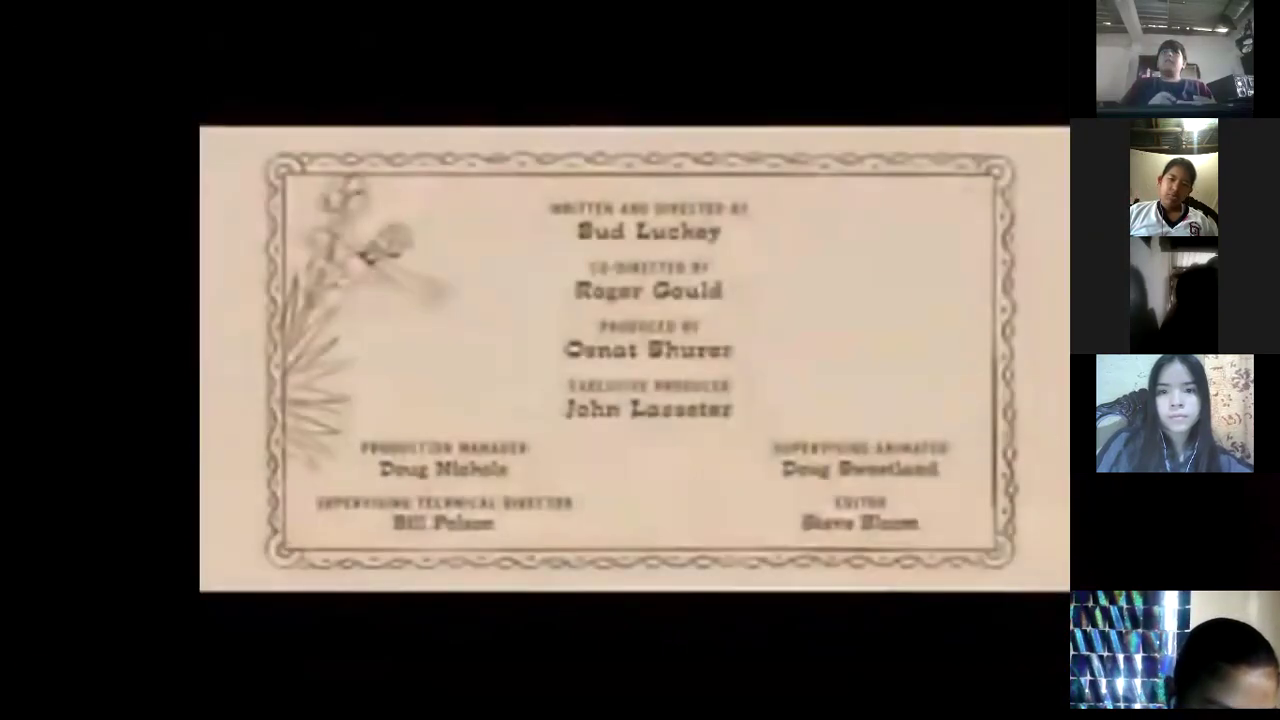
Step: Pause the resilience video near its closing credits and switch to File Explorer
left_click(605, 243)
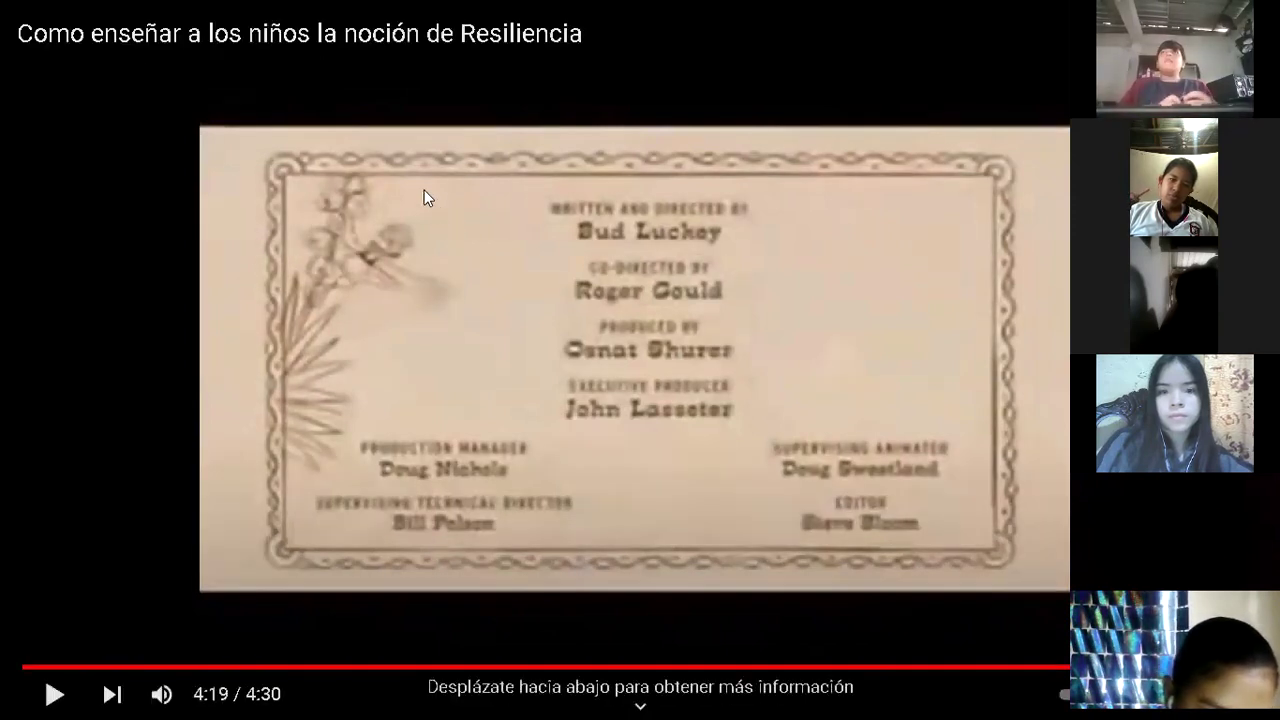
scroll(571, 106, "up", 1)
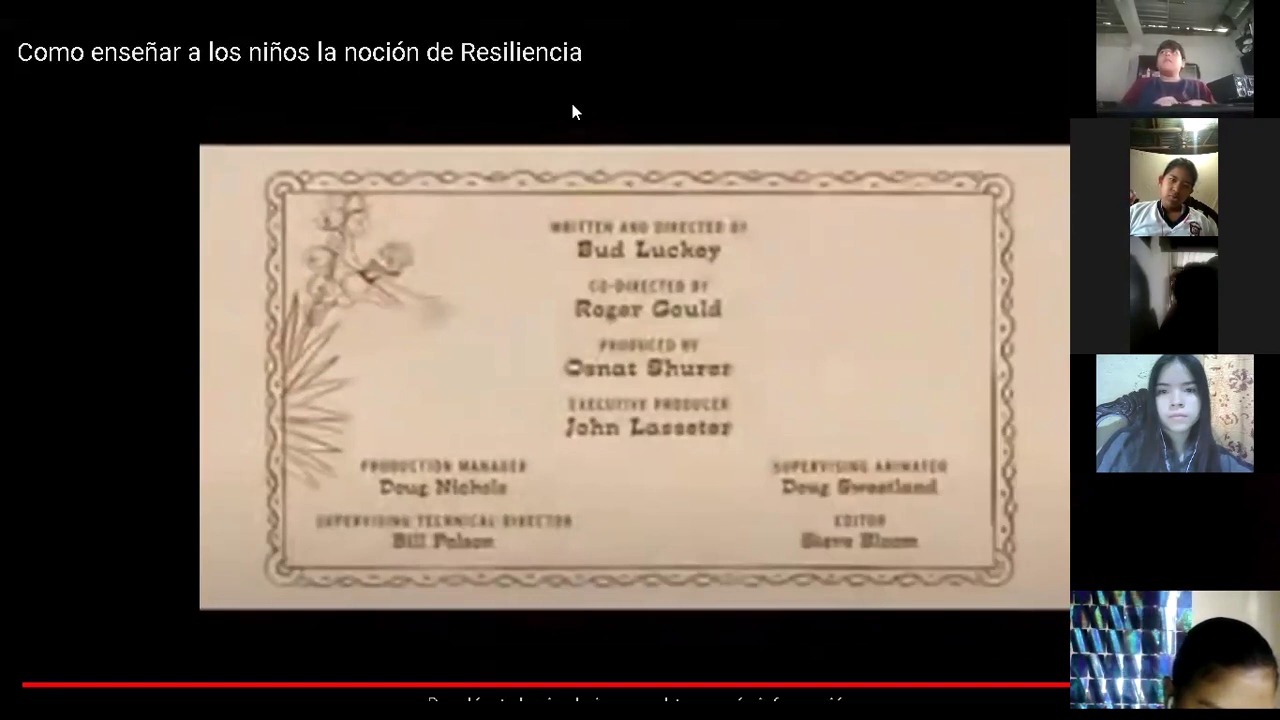
scroll(571, 106, "down", 1)
key("alt+Tab")
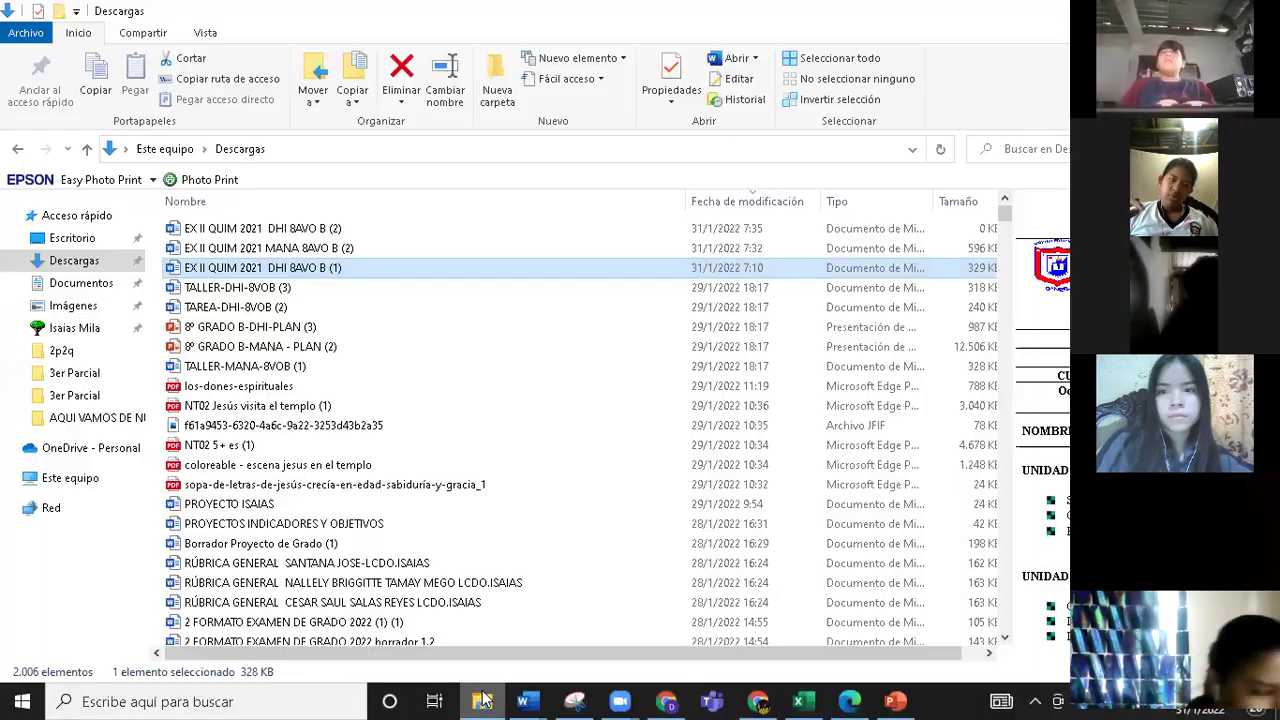
Step: Open the 3er paracialTEMAS workbook from the AQUI VAMOS DE NUEVO folder and bring it to the front in Excel
left_click(100, 329)
double_click(357, 247)
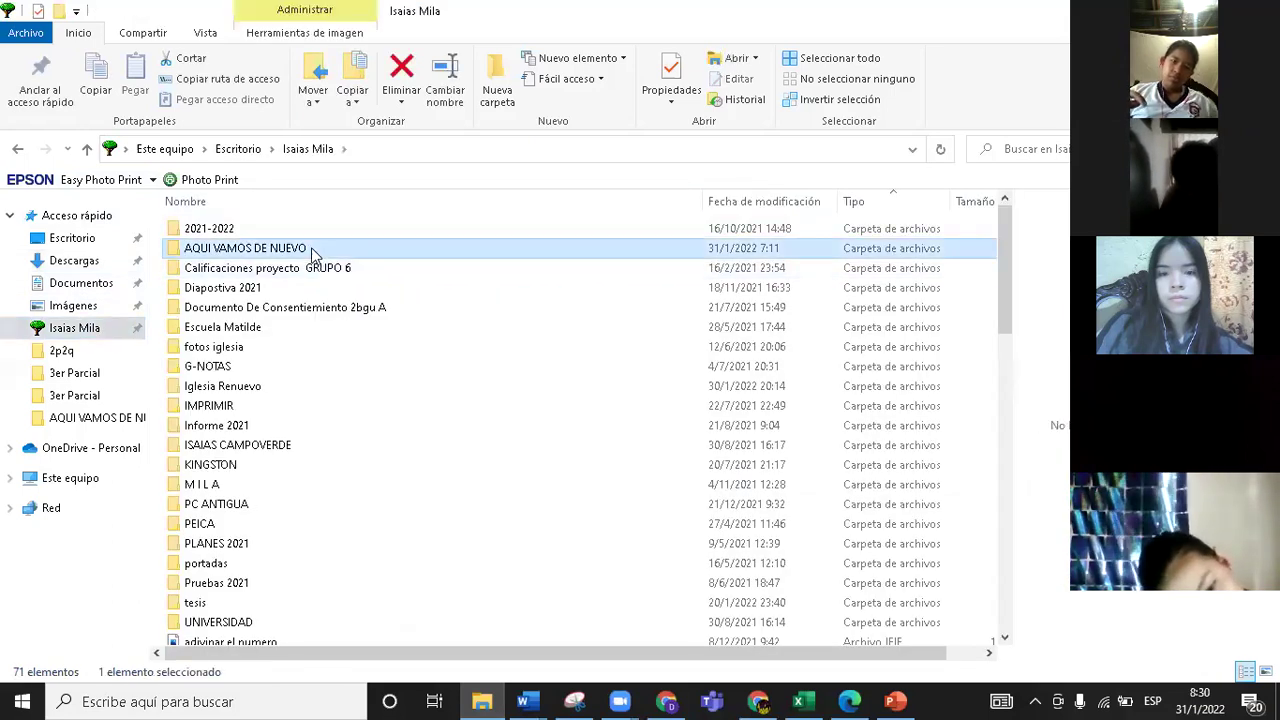
left_click(253, 388)
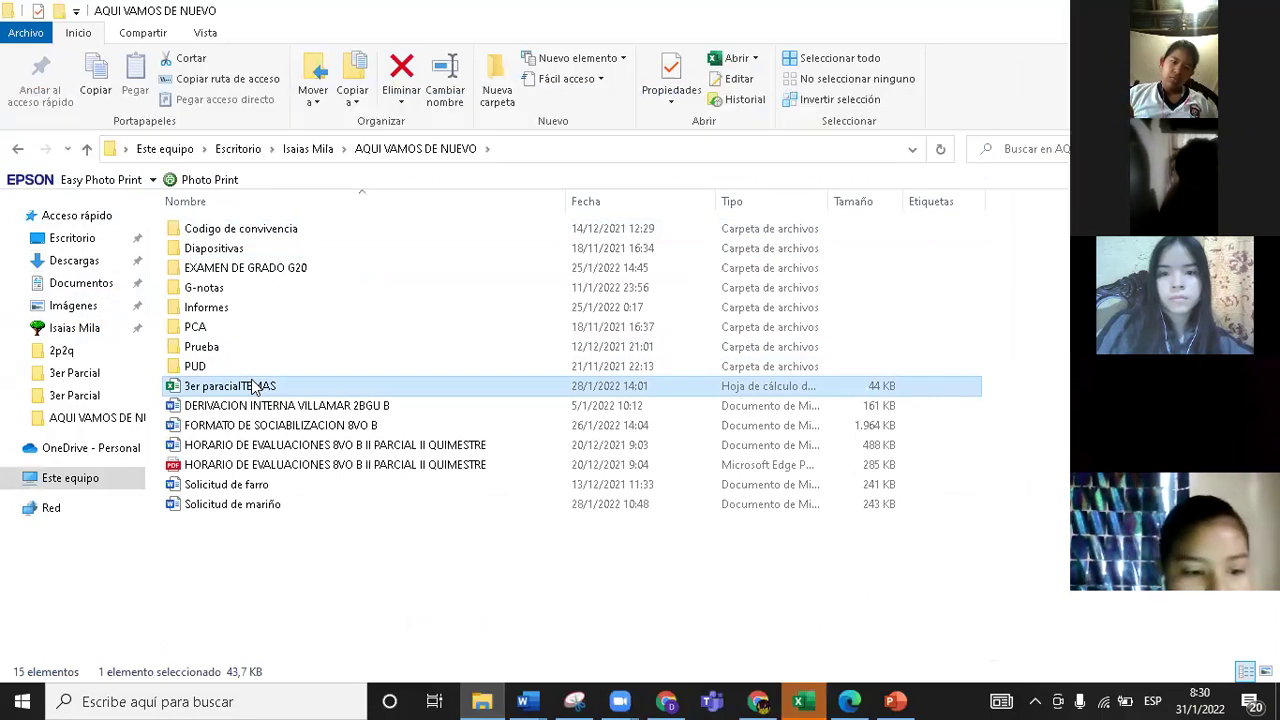
left_click(805, 701)
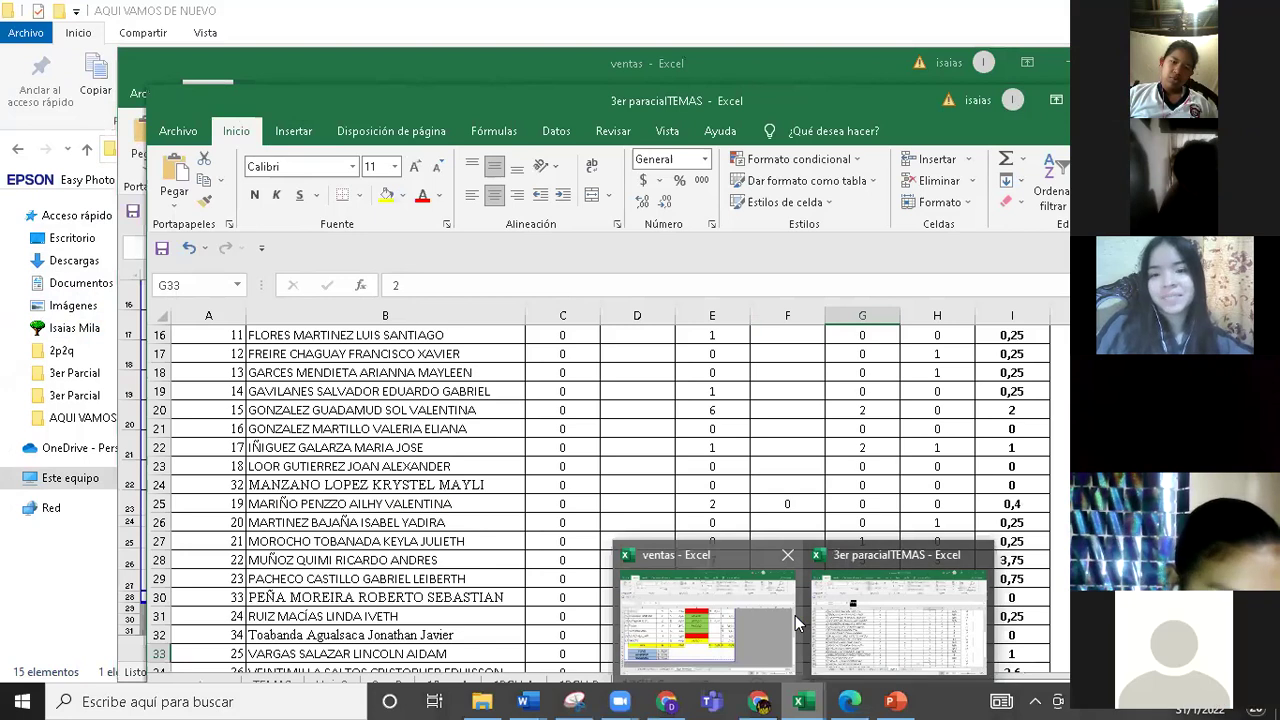
left_click(890, 613)
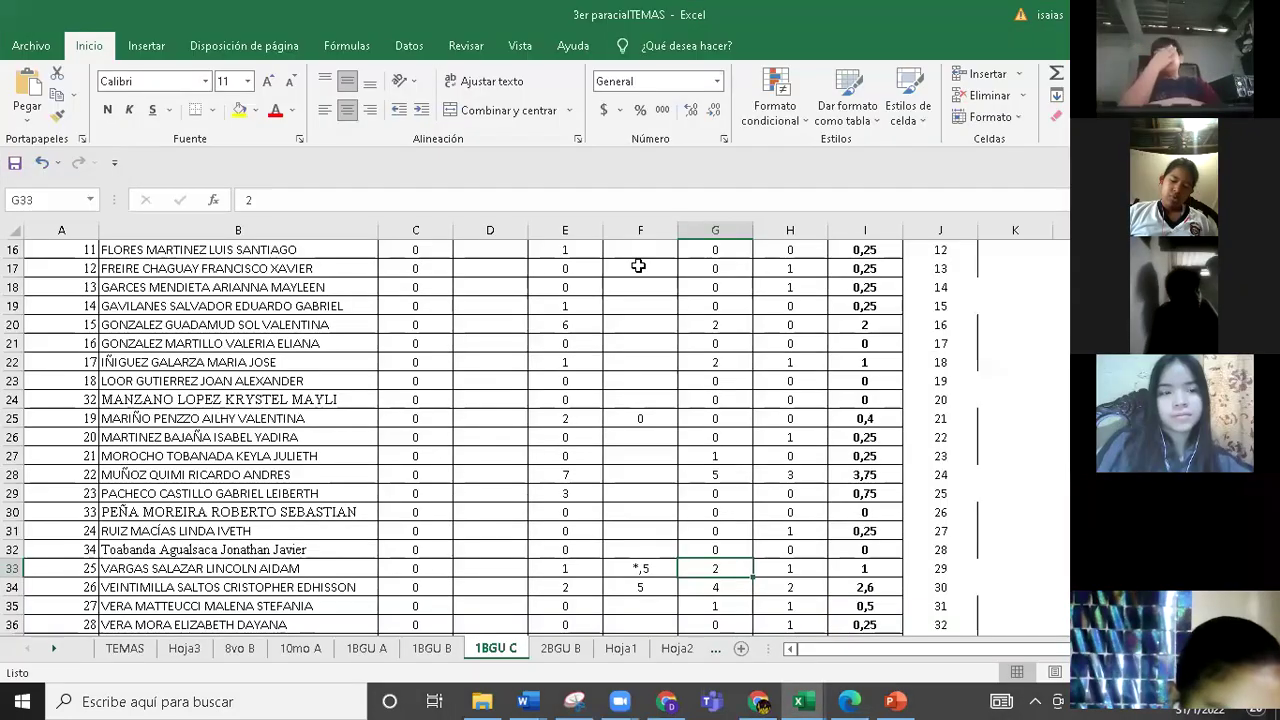
Step: On the 8vo B sheet, set the DHI participation of student 3 in cell C7 to 5
left_click(239, 648)
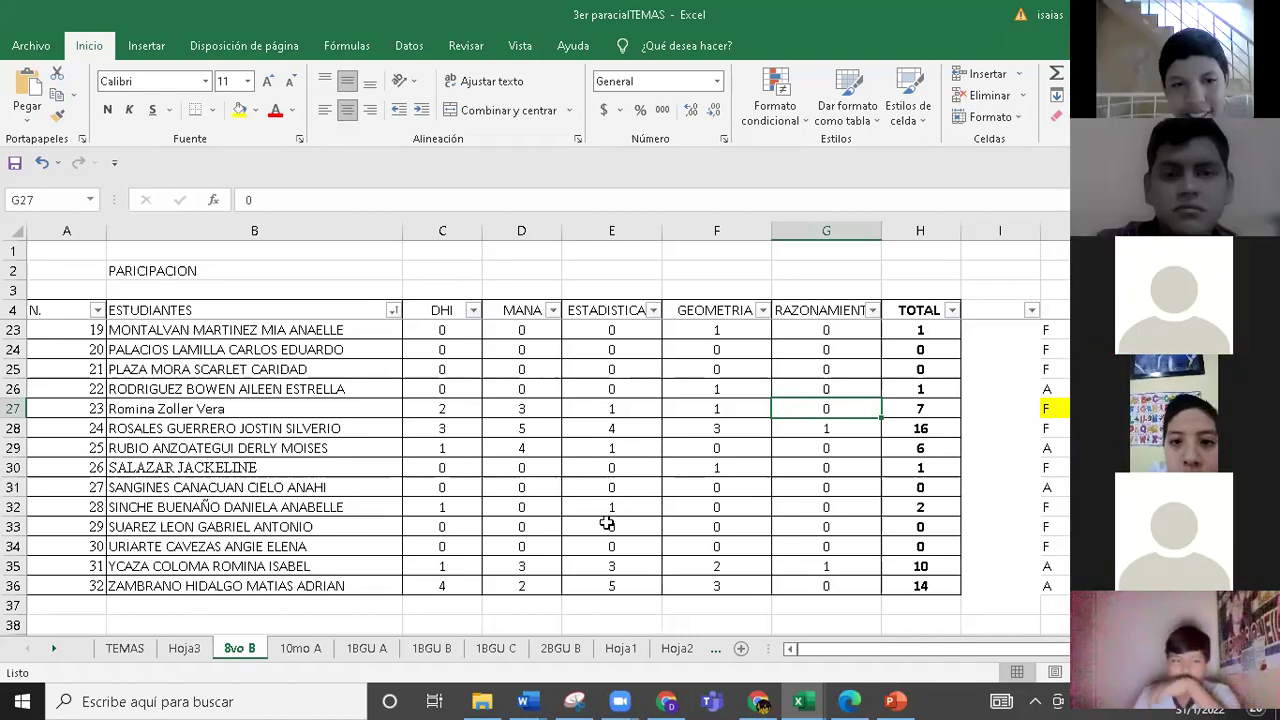
left_click(538, 475)
key("Up")
key("Up")
key("Up")
key("Up")
key("Up")
key("Up")
key("Up")
key("Up")
key("Up")
key("Up")
key("Up")
key("Up")
key("Up")
key("Up")
key("Up")
key("Up")
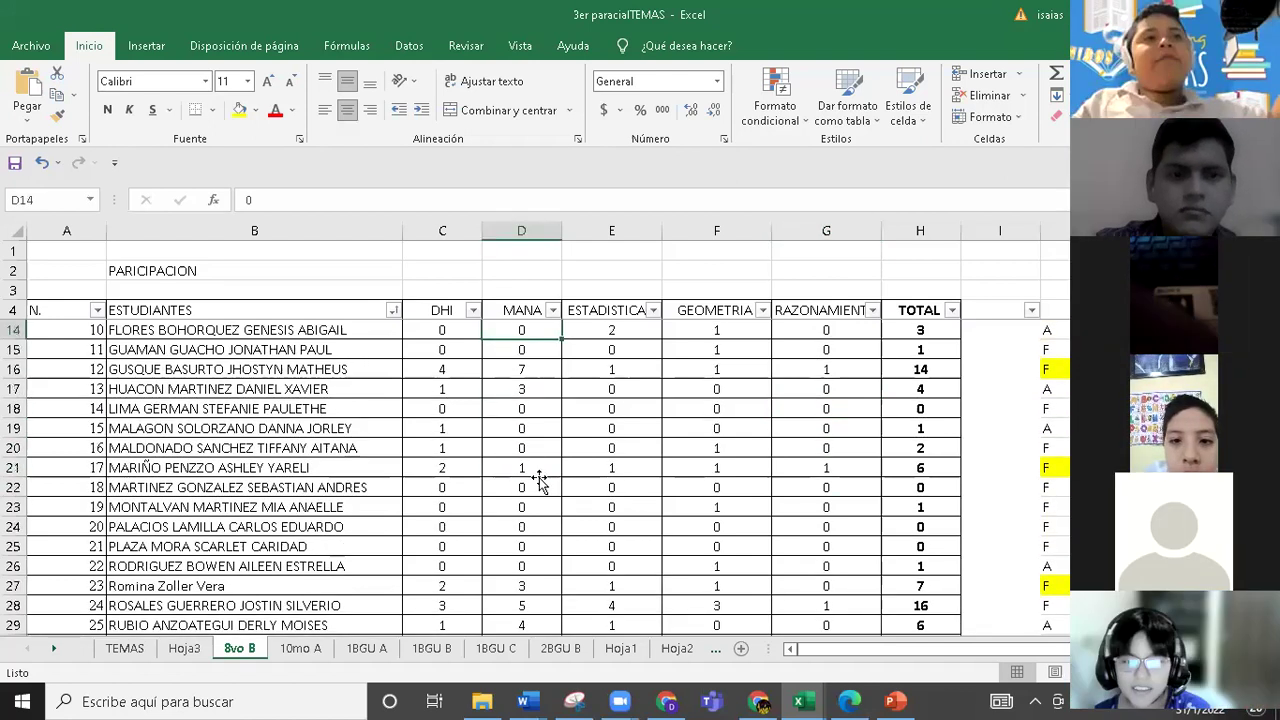
key("Up")
key("Up")
key("Up")
key("Up")
key("Up")
key("Up")
key("Up")
key("Up")
key("Up")
key("Up")
key("Up")
key("Up")
key("Up")
key("Down")
key("Down")
key("Down")
key("Down")
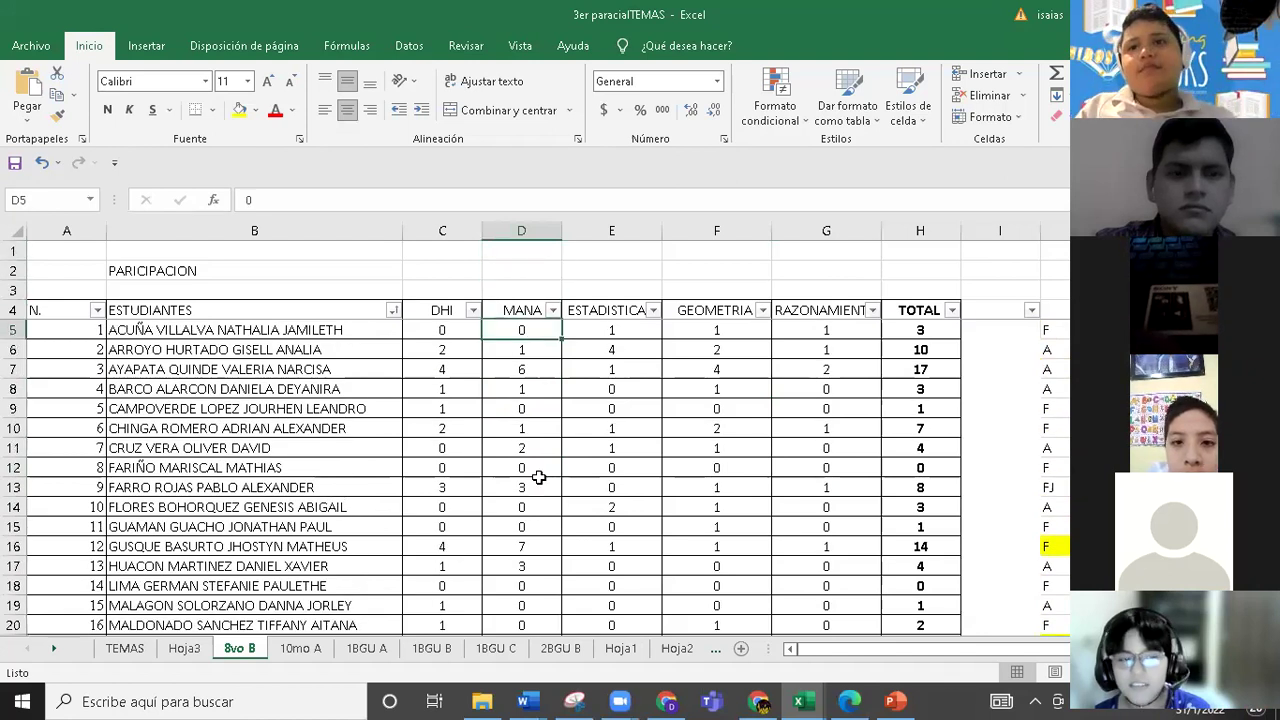
key("Left")
key("Down")
key("Down")
key("Down")
key("Down")
key("Down")
key("Down")
key("Down")
key("Up")
key("Up")
key("Up")
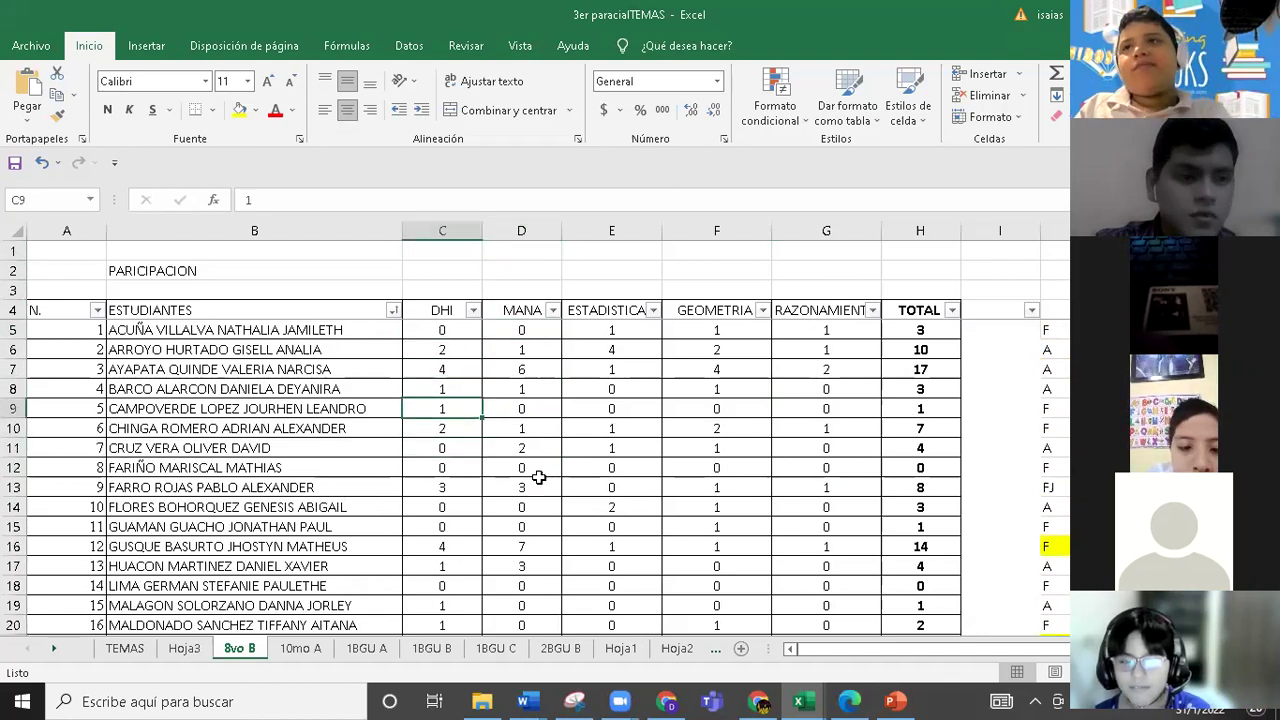
key("Up")
key("Up")
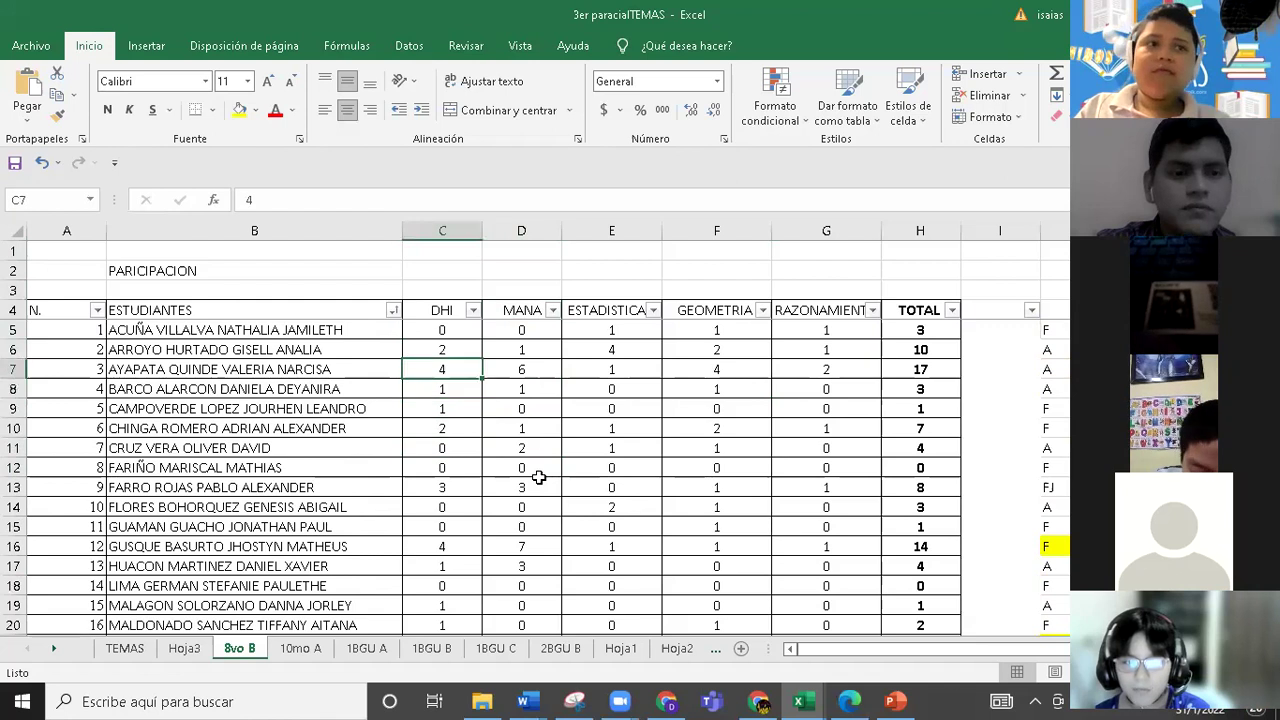
type("5")
key("Return")
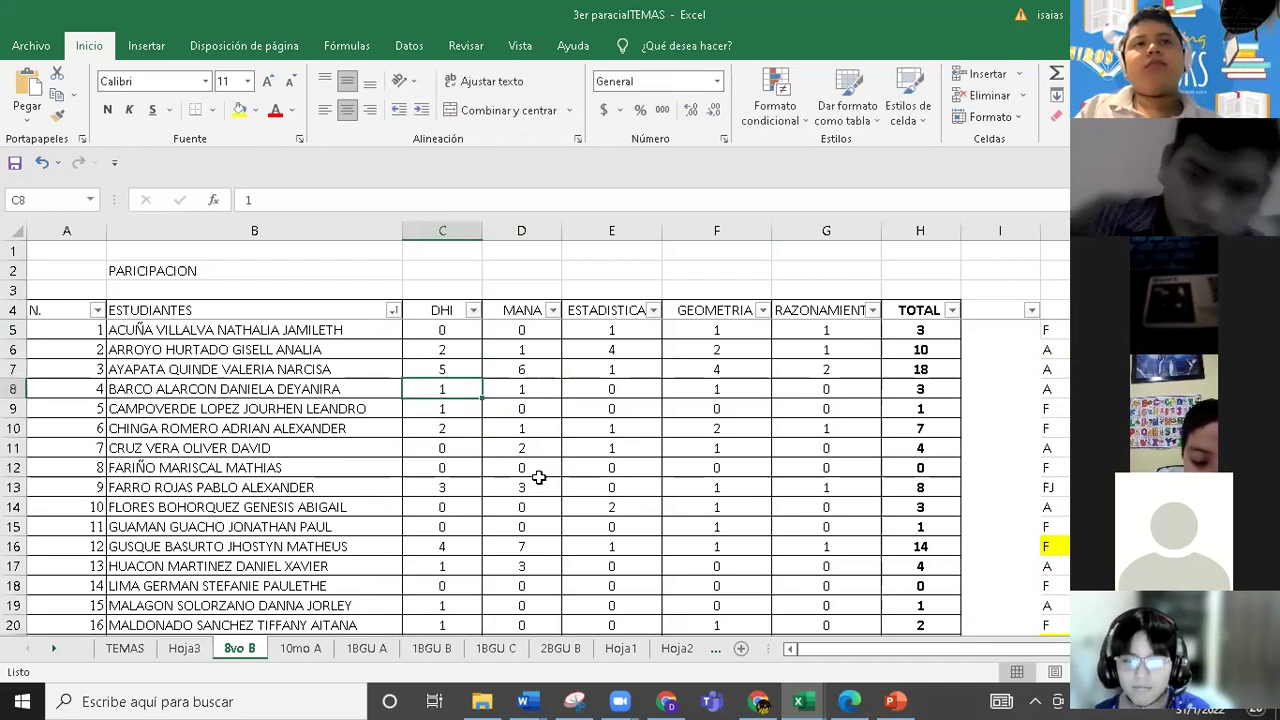
Step: Set the DHI participation of student 12 in cell C16 to 5
key("Down")
key("Down")
key("Down")
key("Down")
key("Down")
key("Down")
key("Up")
key("Down")
key("Up")
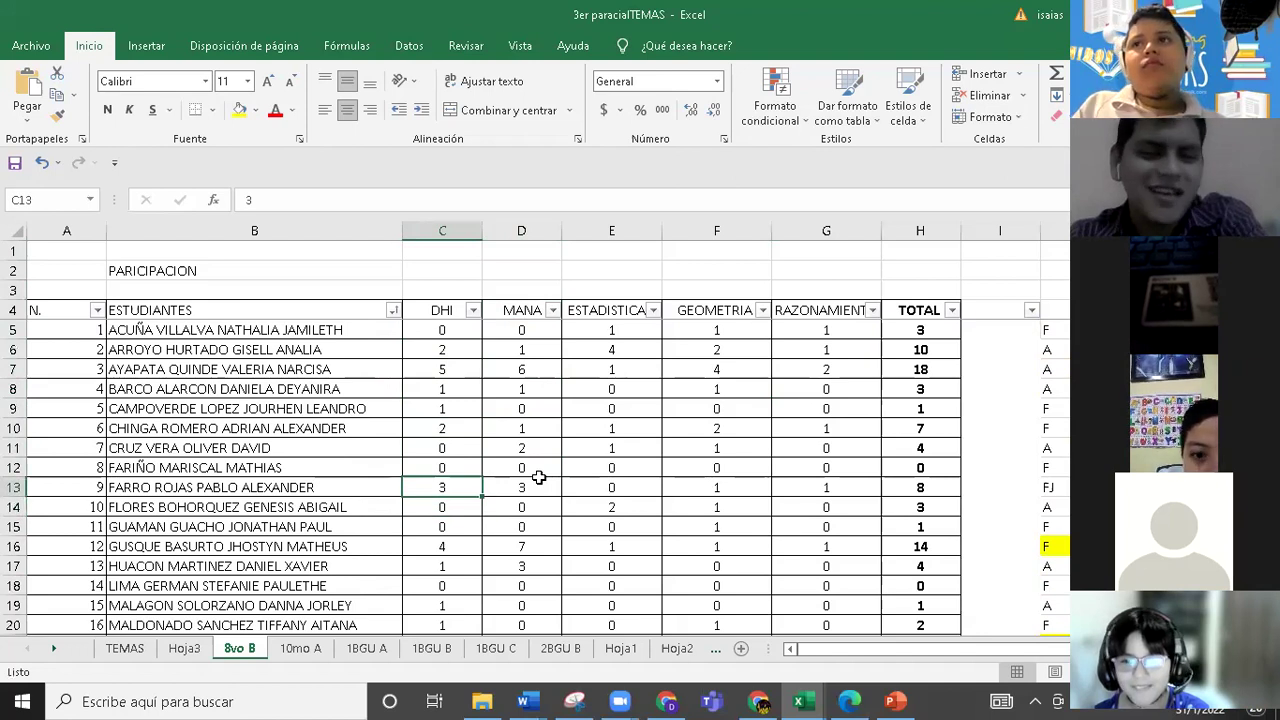
key("Down")
key("Up")
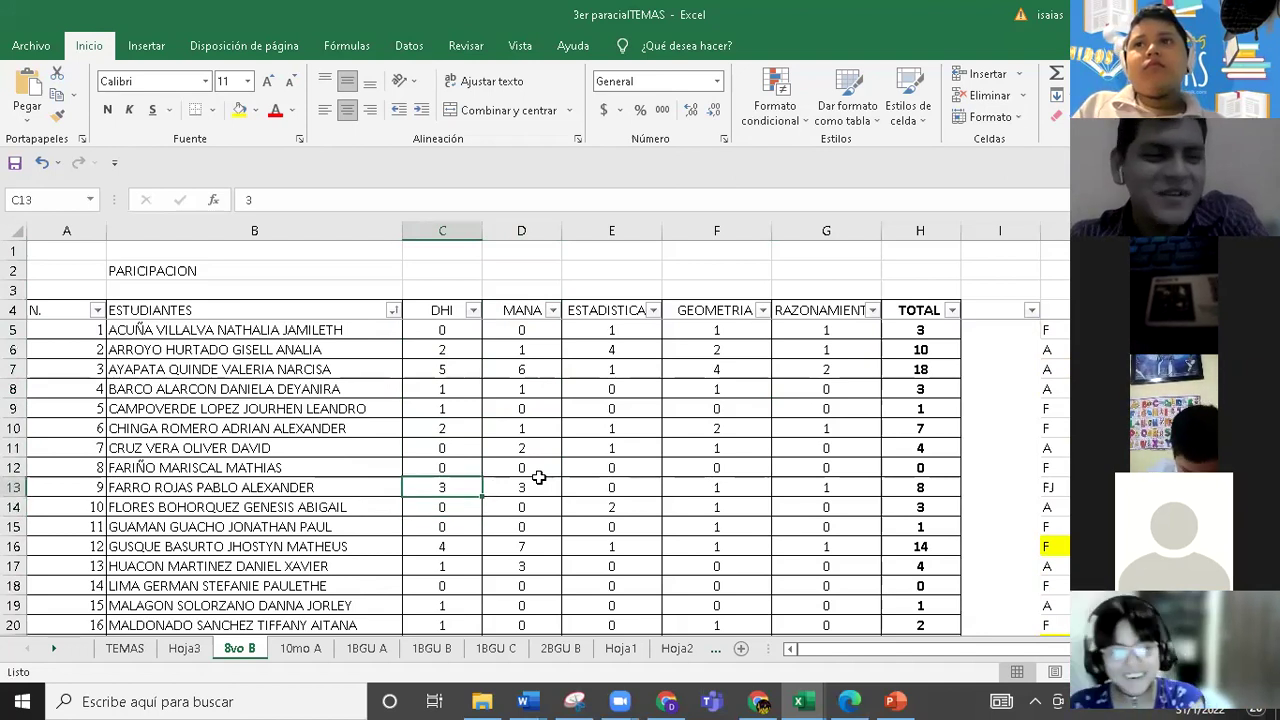
key("Down")
key("Up")
key("Up")
key("Down")
key("Down")
key("Down")
key("Down")
key("Down")
key("Up")
key("Up")
key("Down")
key("Up")
key("Up")
key("Down")
key("Down")
key("Up")
key("Down")
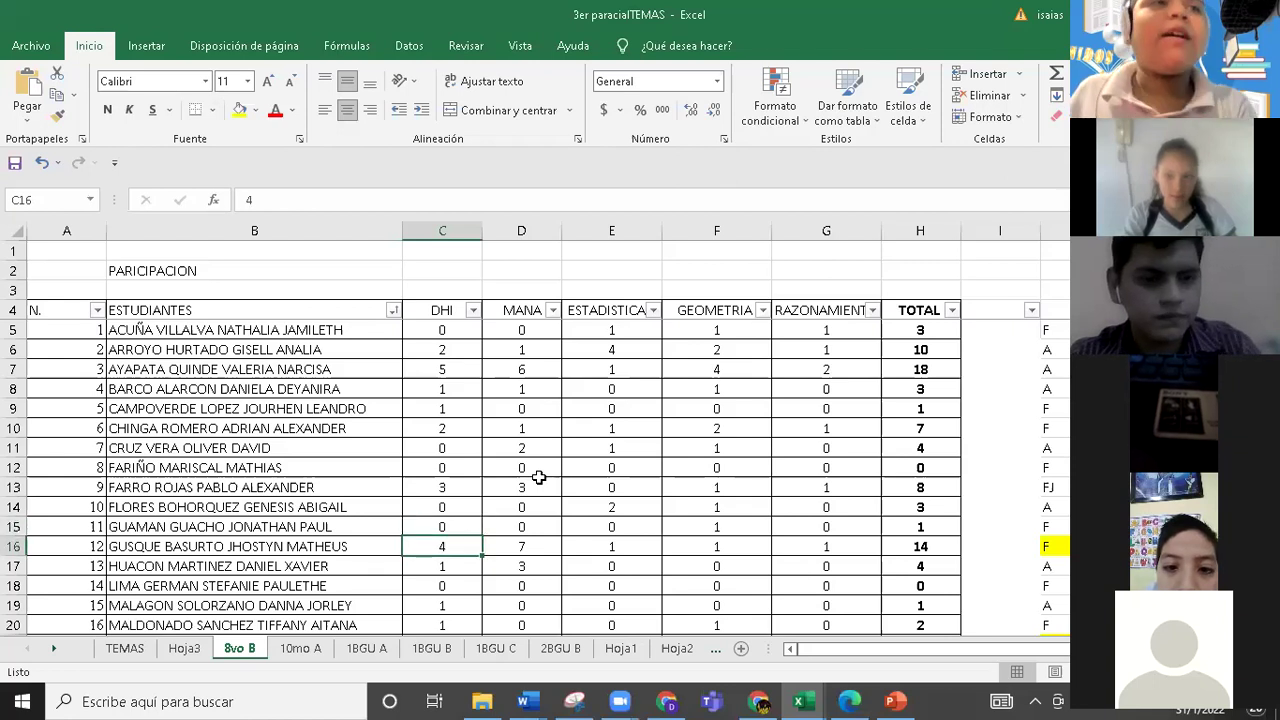
type("5")
key("Return")
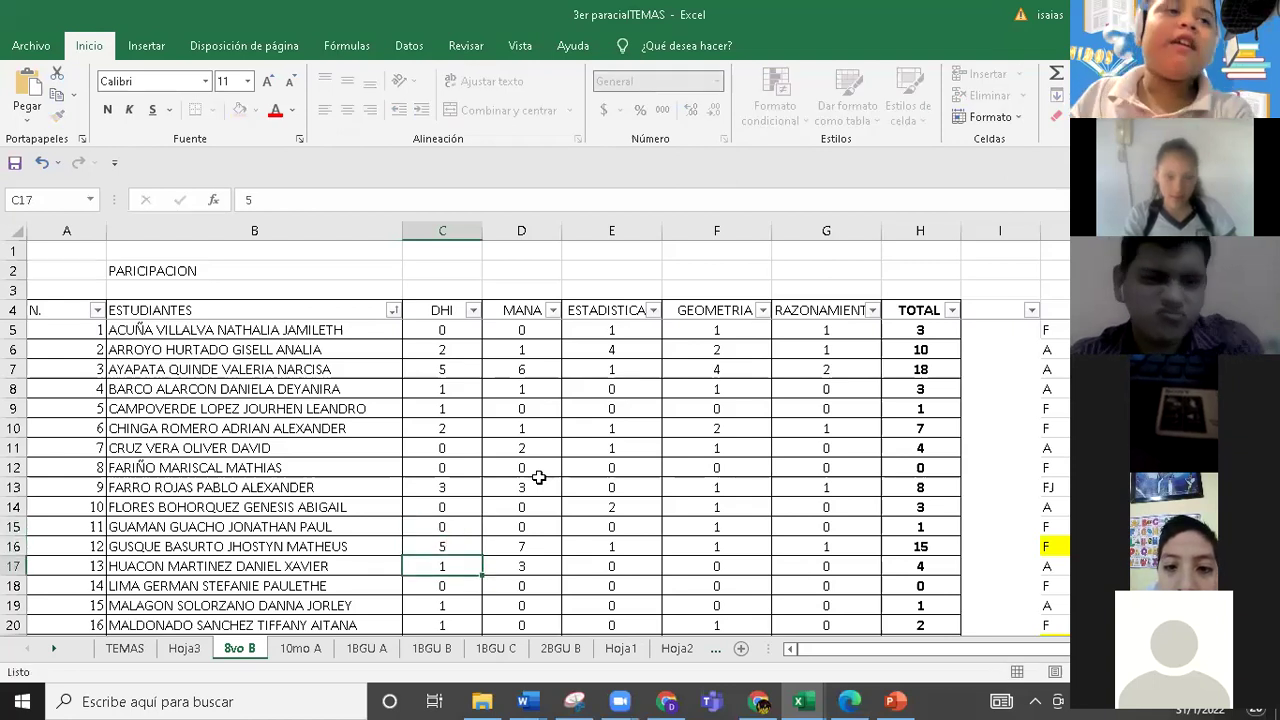
Step: Set the DHI participation of student 24 in cell C28 to 4
key("Down")
key("Down")
key("Down")
key("Down")
key("Down")
key("Down")
key("Down")
key("Down")
key("Down")
key("Down")
key("Down")
key("Down")
key("Down")
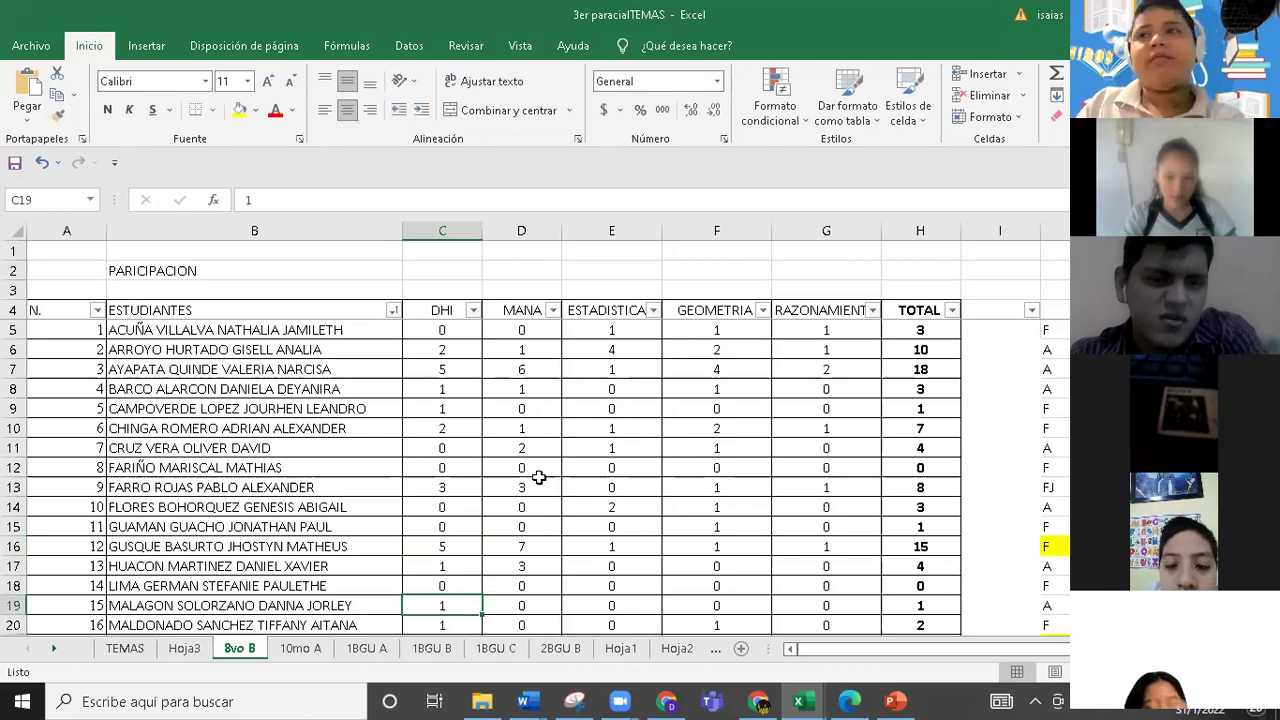
key("Down")
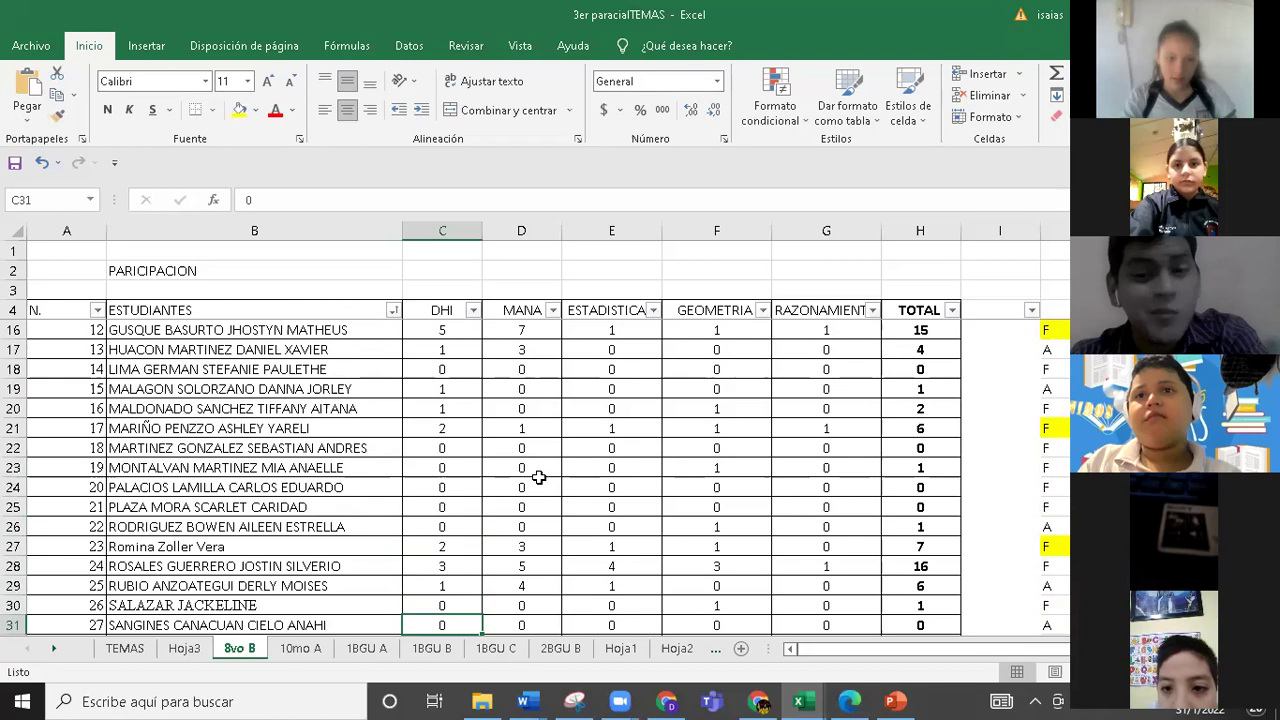
key("Up")
key("Up")
key("Up")
key("Up")
key("Up")
key("Up")
key("Up")
key("Up")
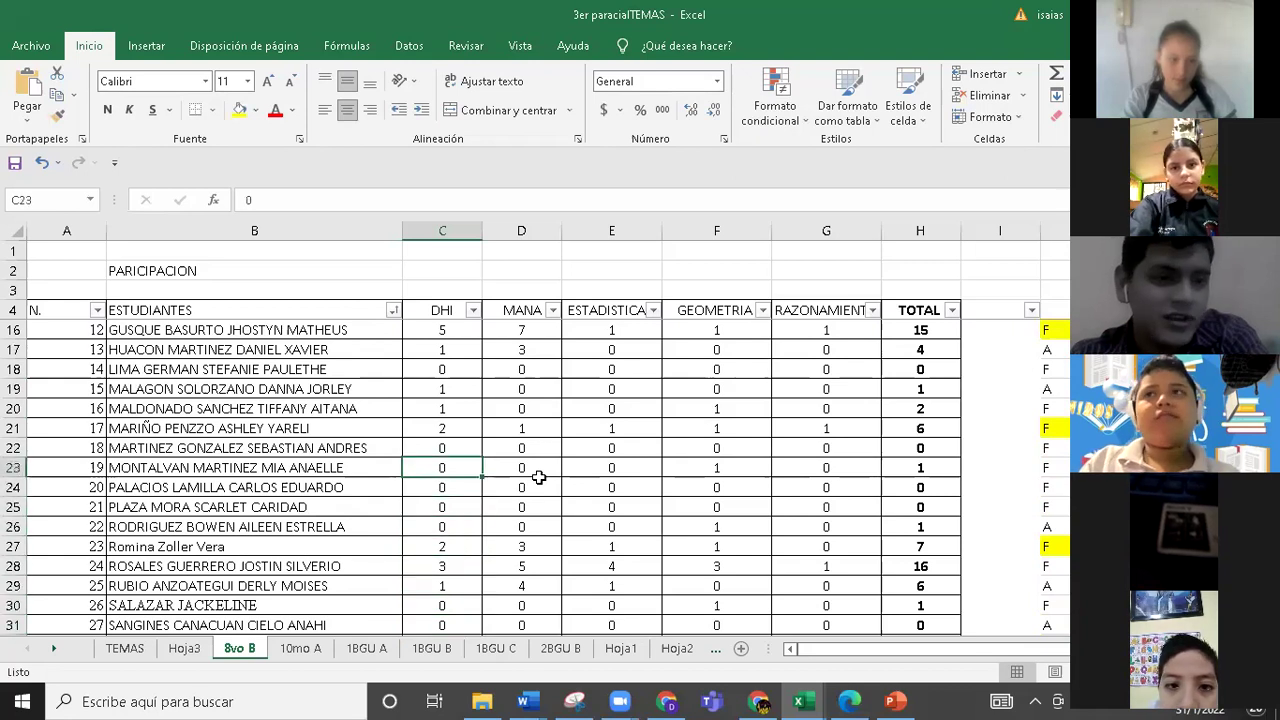
key("Down")
key("Down")
key("Down")
key("Down")
key("Down")
key("Down")
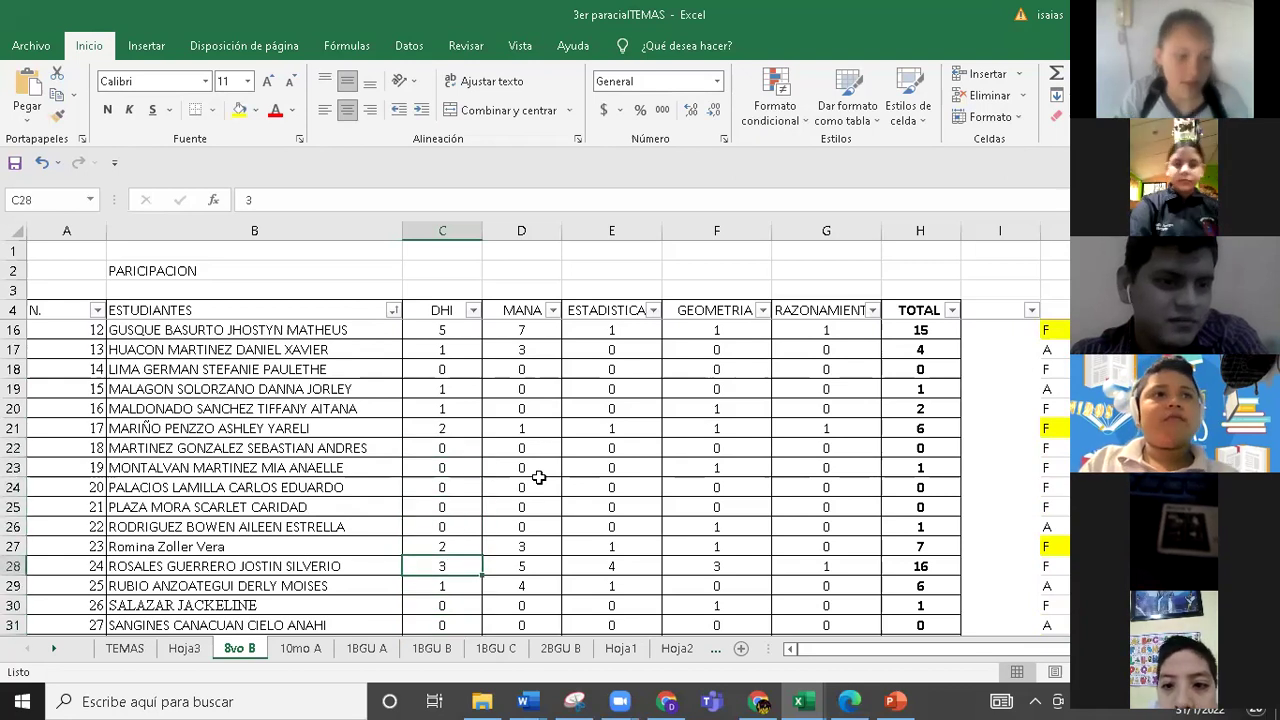
key("Up")
type("4")
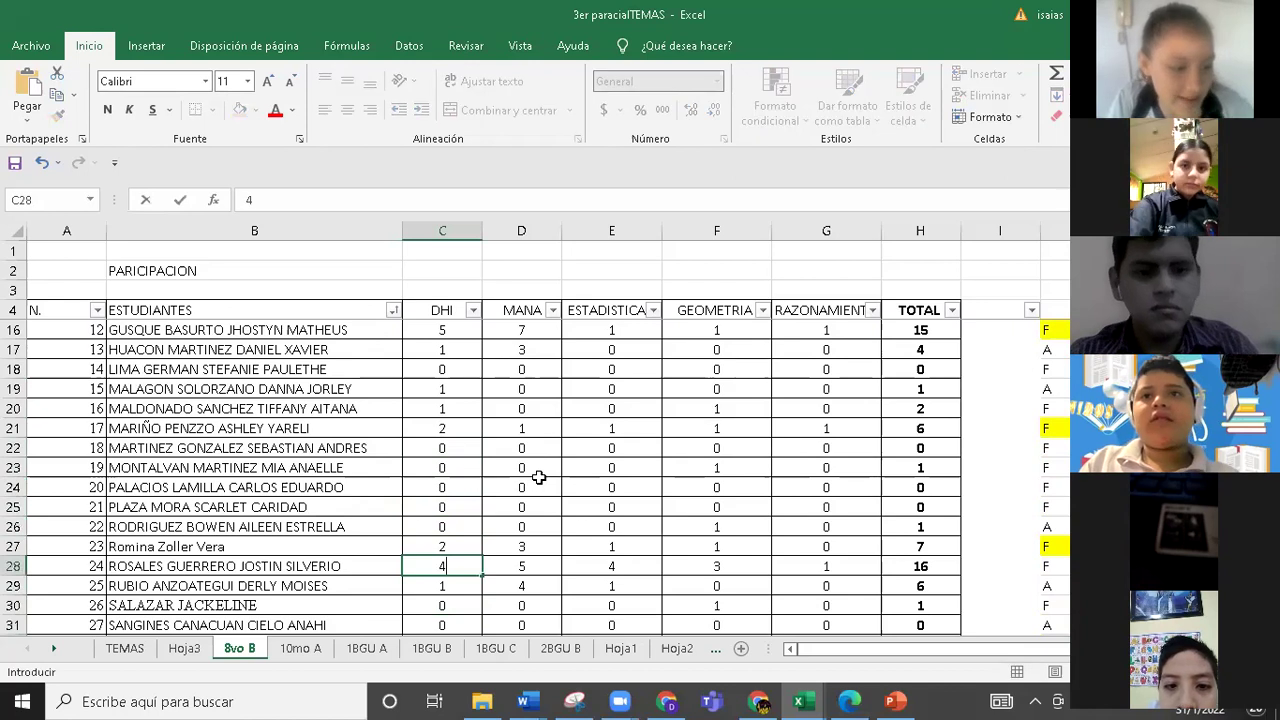
key("Up")
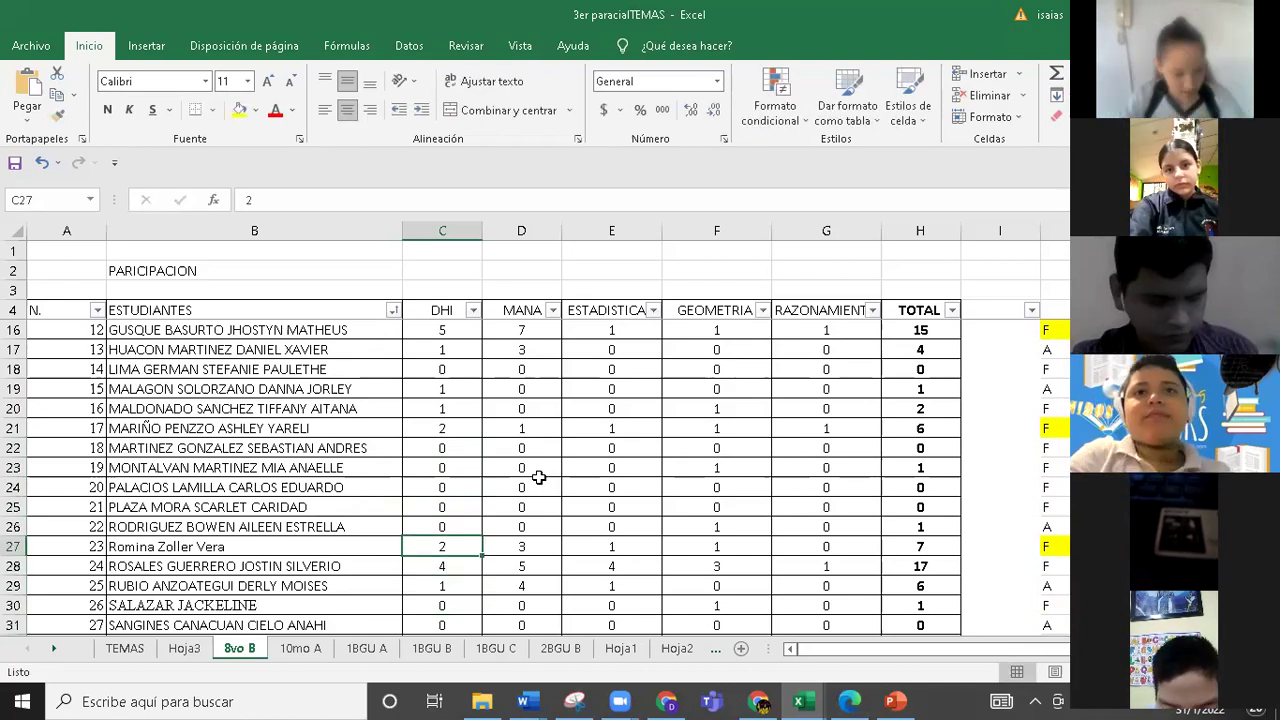
Step: Set the DHI participation of student 31 in cell C35 to 2
key("Up")
key("Up")
key("Up")
key("Up")
key("Up")
key("Up")
key("Up")
key("Up")
key("Up")
key("Up")
key("Up")
key("Up")
key("Up")
key("Down")
key("Down")
key("Down")
key("Down")
key("Down")
key("Down")
key("Down")
key("Down")
key("Down")
key("Down")
key("Down")
key("Down")
key("Down")
key("Down")
key("Down")
key("Down")
key("Down")
key("Down")
key("Down")
key("Down")
key("Down")
key("Down")
key("Up")
type("2")
key("Return")
key("Up")
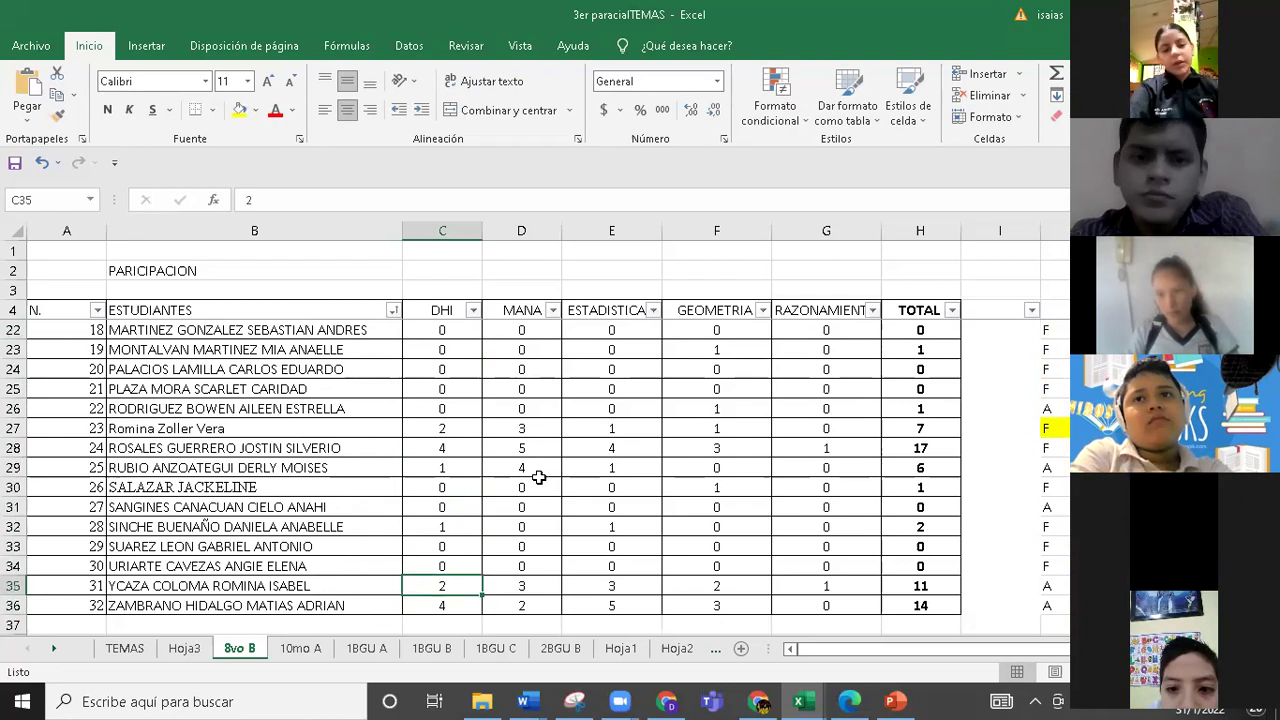
Step: On the 8vo B sheet, set the DHI participation of student 2 in cell C6 to 3
key("Up")
key("Up")
key("Up")
key("Up")
key("Up")
key("Up")
key("Up")
key("Up")
key("Up")
key("Up")
key("Up")
key("Up")
key("Up")
key("Up")
key("Up")
key("Up")
key("Up")
key("Up")
key("Up")
key("Up")
key("Up")
key("Down")
key("Down")
key("Down")
key("Down")
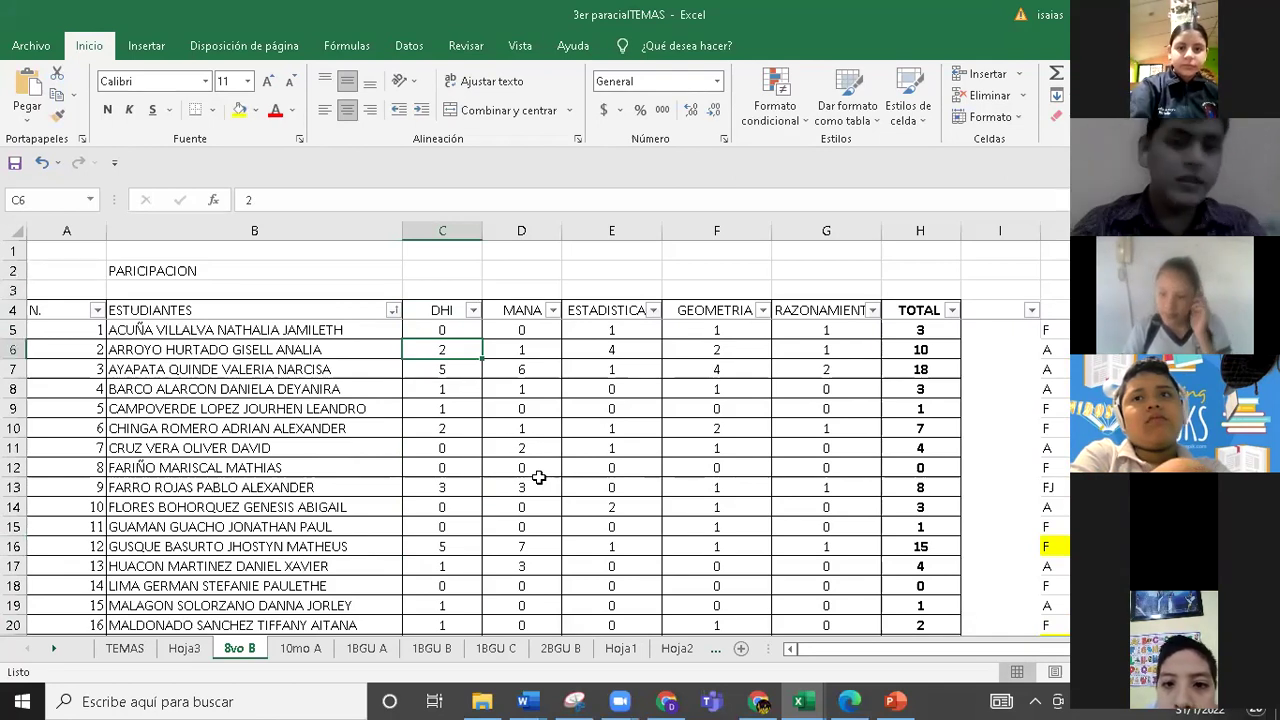
type("3")
key("Return")
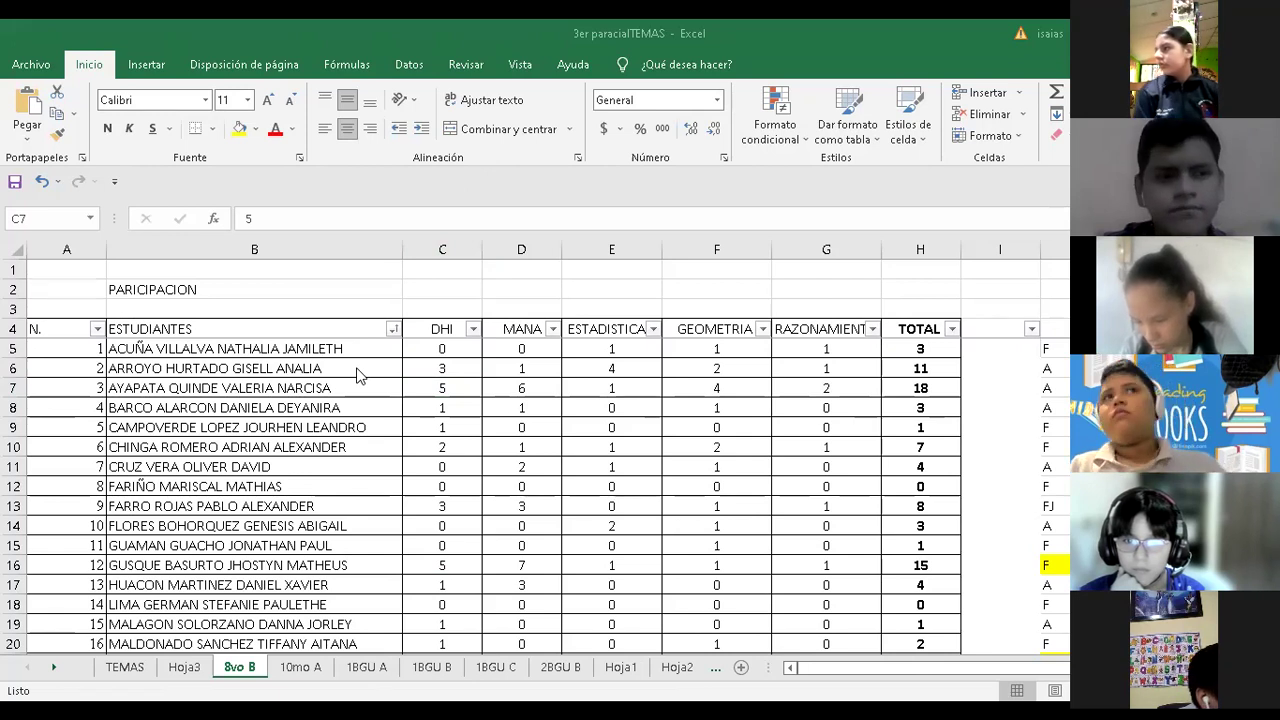
Step: Switch to the 8º GRADO B-DHI-PLAN presentation in PowerPoint and start the slide show from the Reflexión slide
key("alt+Tab")
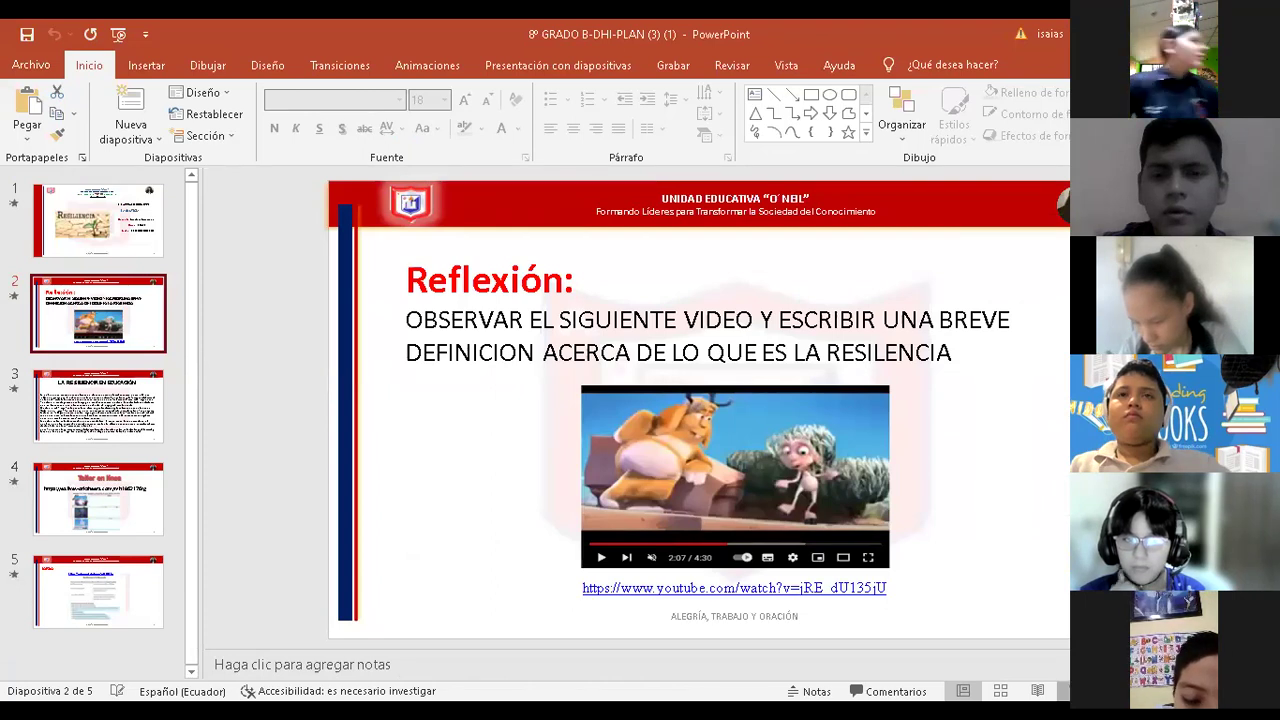
key("shift+F5")
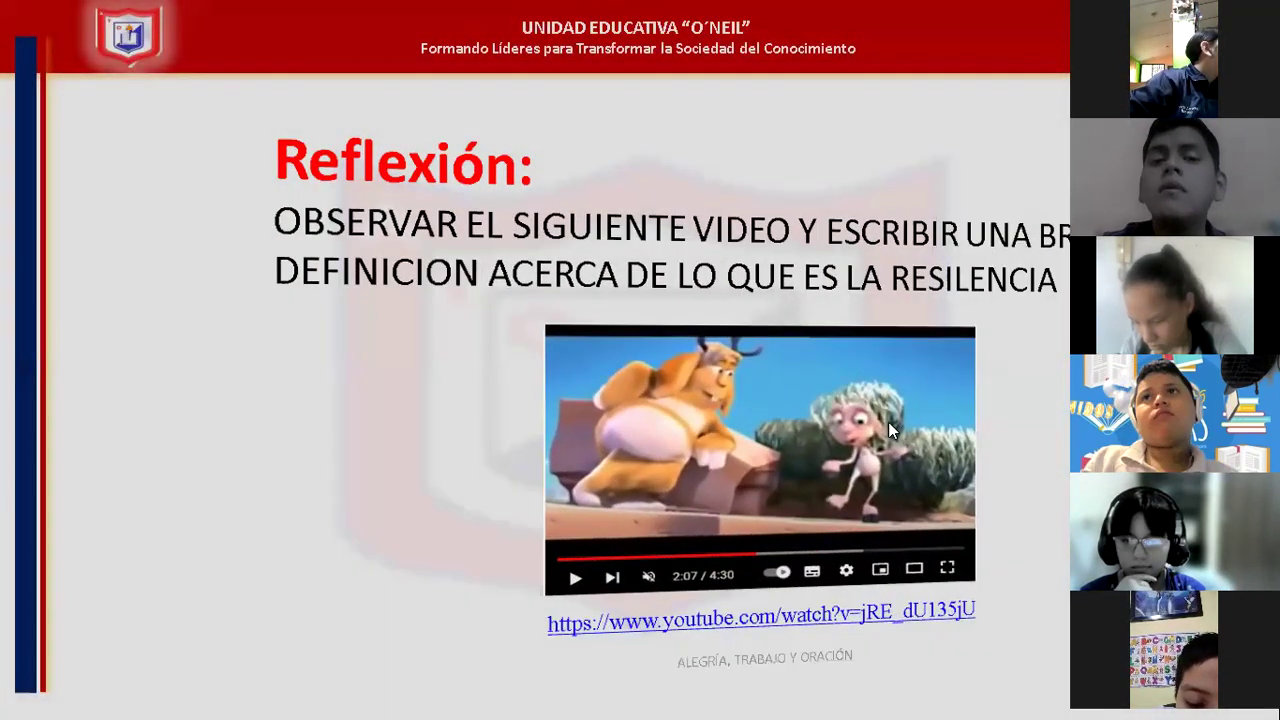